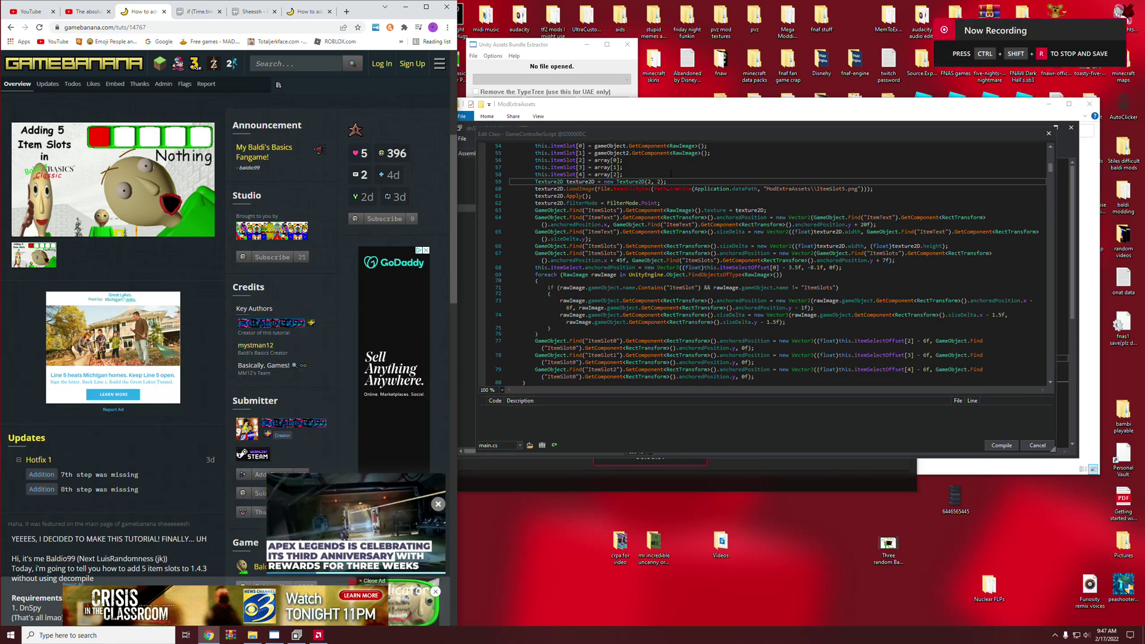
{"action": "scroll", "coordinate": [90, 175], "scroll_direction": "up", "scroll_amount": 5}
{"action": "scroll", "coordinate": [89, 176], "scroll_direction": "up", "scroll_amount": 3}
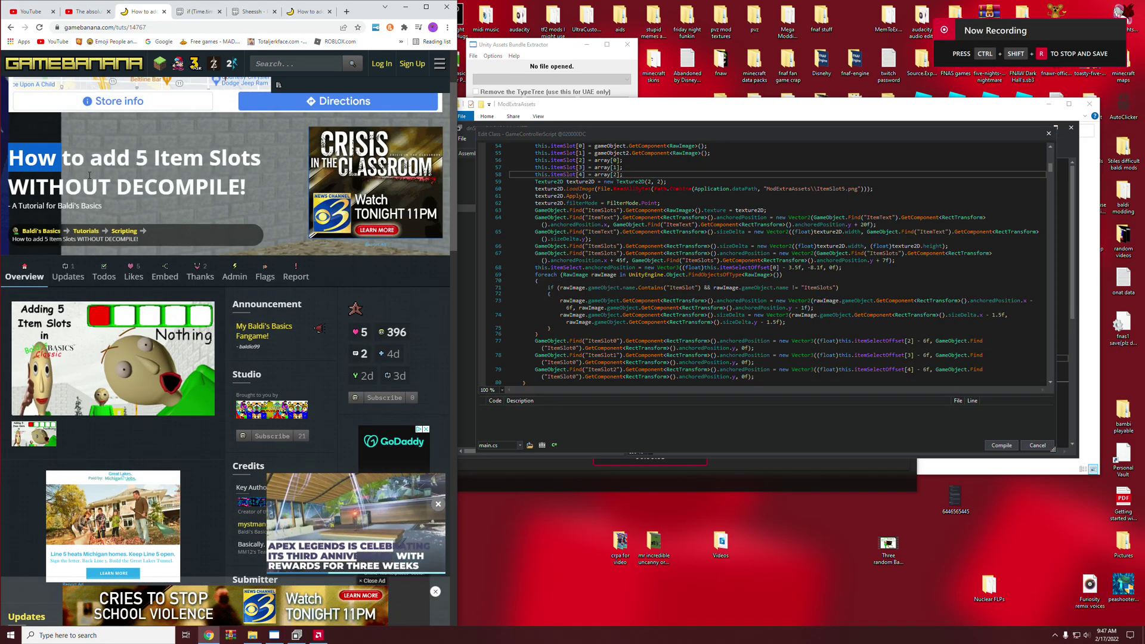
Compare the tutorial's Following Steps with the File.ReadAllBytes(Path.Combine call on line 60
{"action": "left_click_drag", "start_coordinate": [9, 158], "coordinate": [251, 188]}
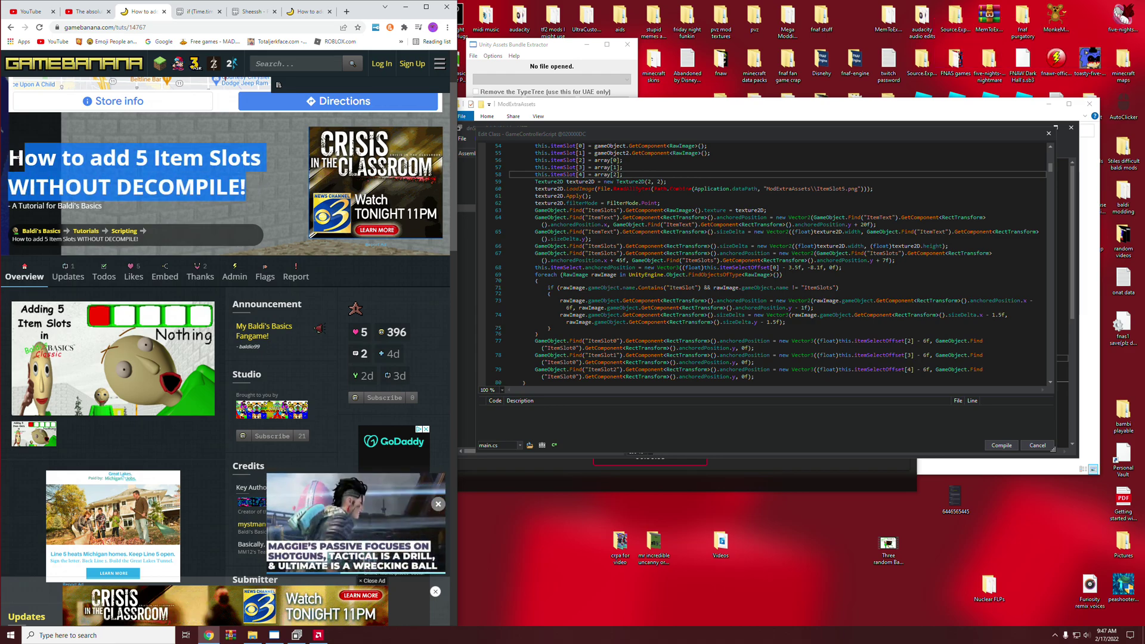
{"action": "left_click", "coordinate": [126, 206]}
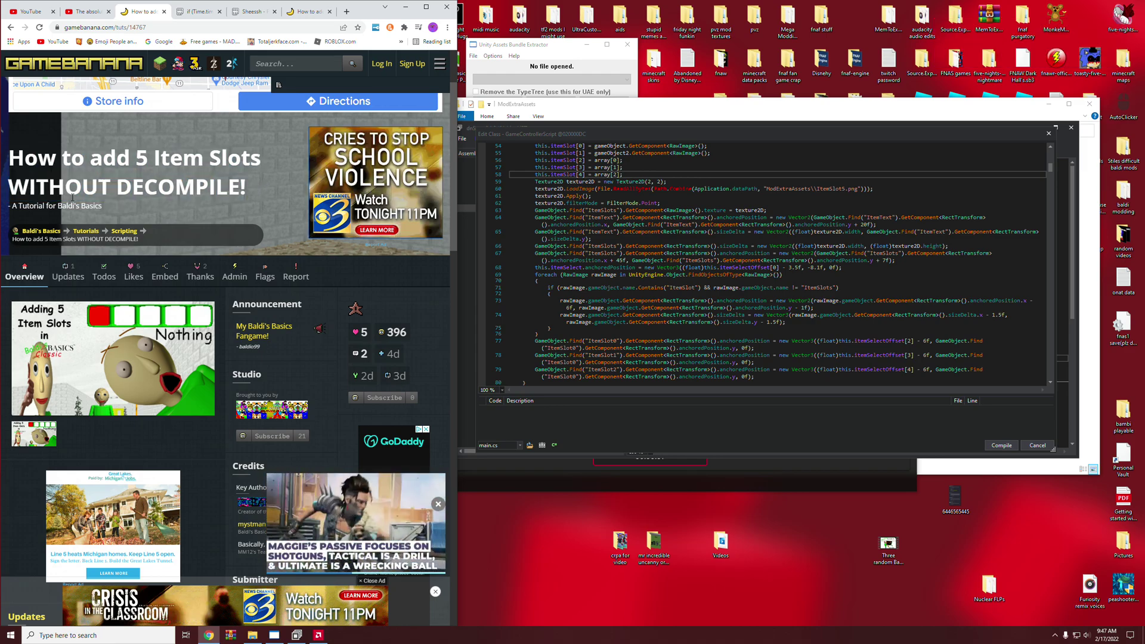
{"action": "scroll", "coordinate": [39, 349], "scroll_direction": "down", "scroll_amount": 2}
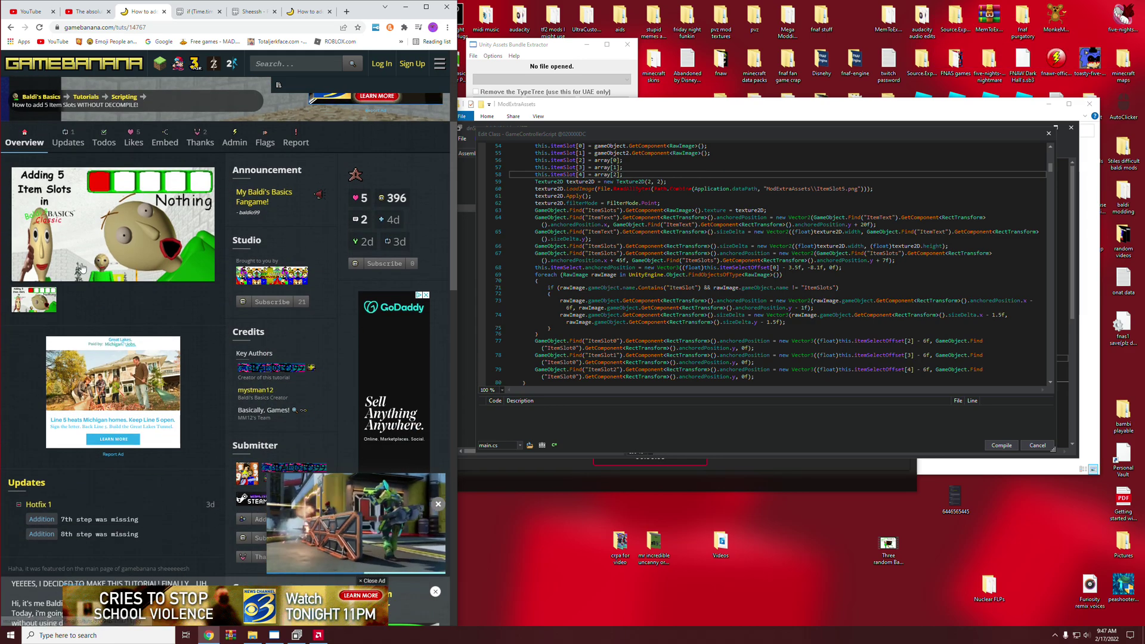
{"action": "scroll", "coordinate": [80, 257], "scroll_direction": "down", "scroll_amount": 3}
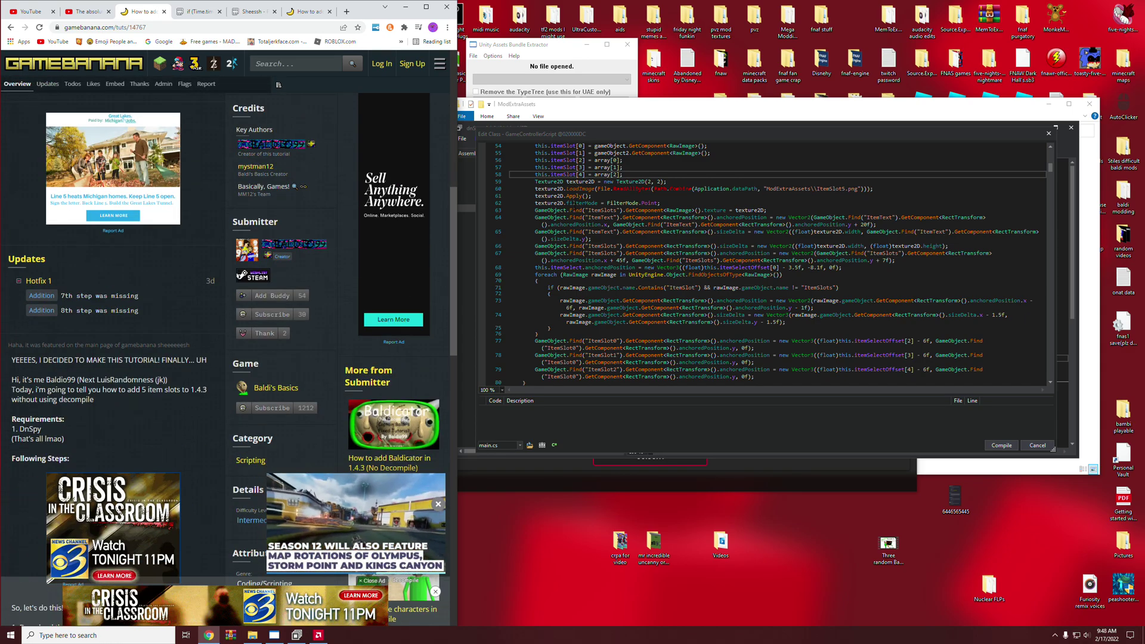
{"action": "scroll", "coordinate": [159, 296], "scroll_direction": "down", "scroll_amount": 1}
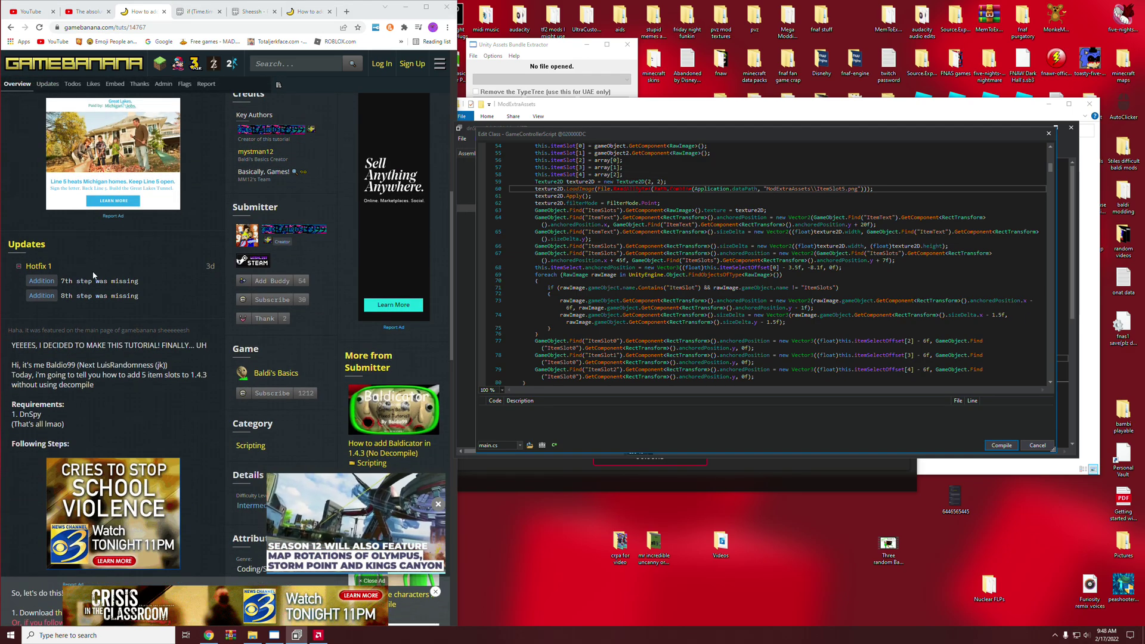
{"action": "left_click_drag", "start_coordinate": [59, 250], "coordinate": [159, 270]}
{"action": "left_click", "coordinate": [115, 287]}
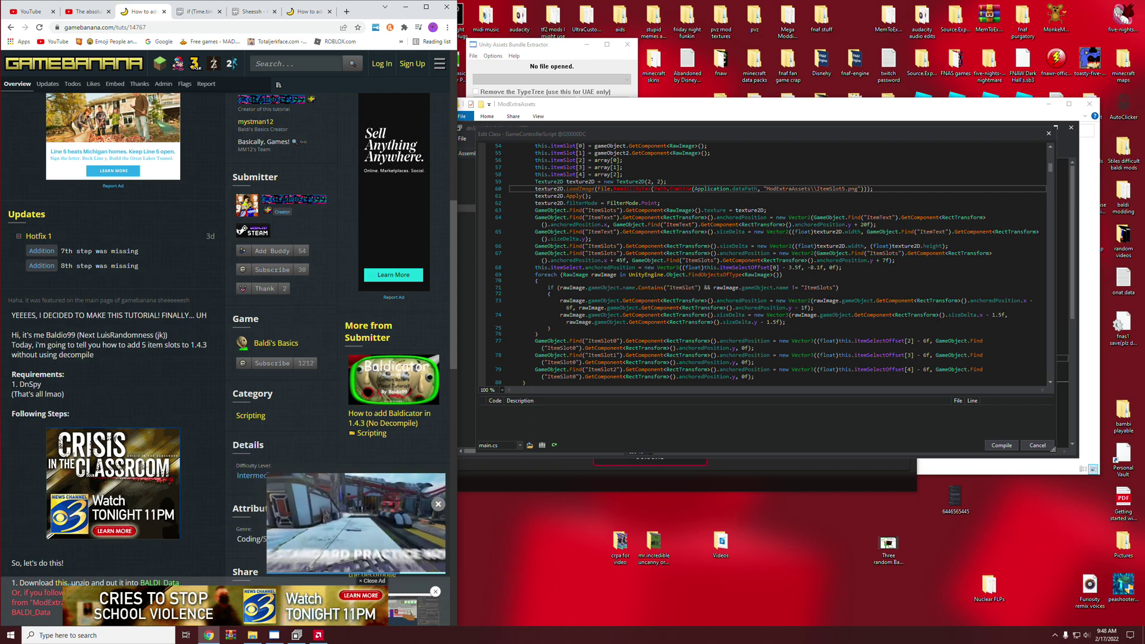
{"action": "left_click_drag", "start_coordinate": [13, 315], "coordinate": [206, 349]}
{"action": "scroll", "coordinate": [94, 309], "scroll_direction": "down", "scroll_amount": 1}
{"action": "left_click", "coordinate": [96, 309]}
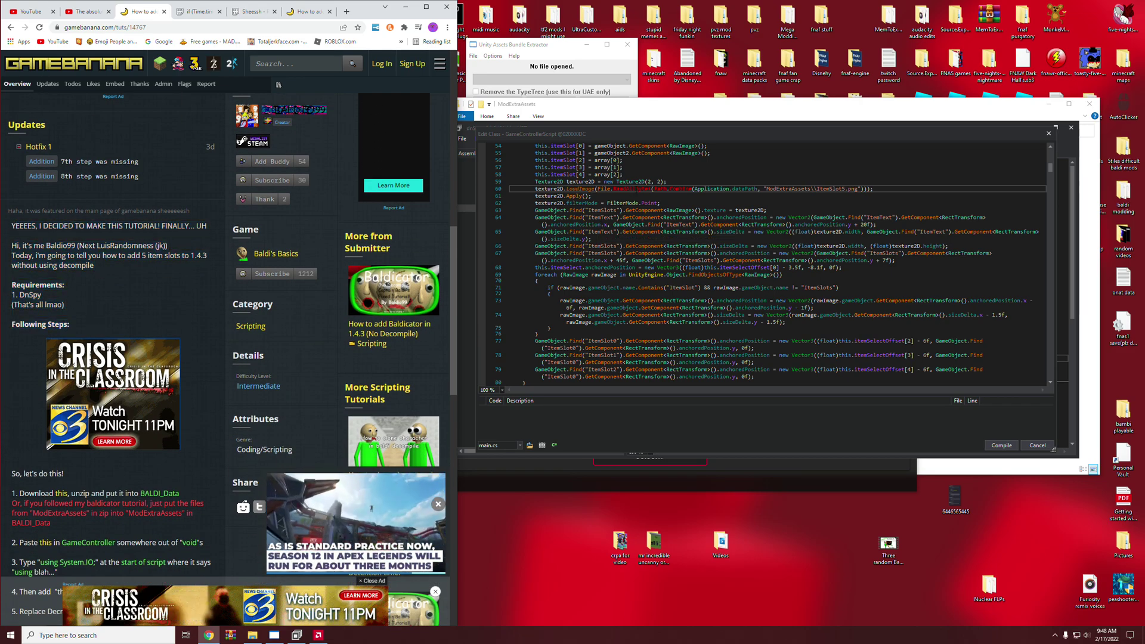
{"action": "left_click_drag", "start_coordinate": [614, 189], "coordinate": [658, 189]}
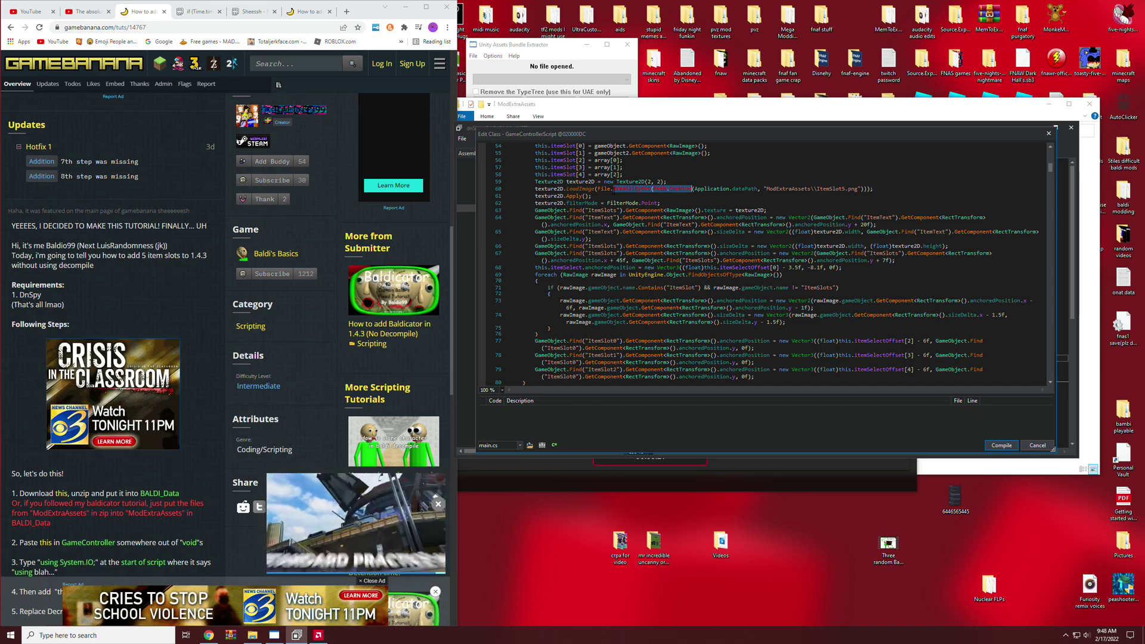
Compile the edited class and inspect the extern File warning and line 60 error
{"action": "left_click", "coordinate": [1002, 446]}
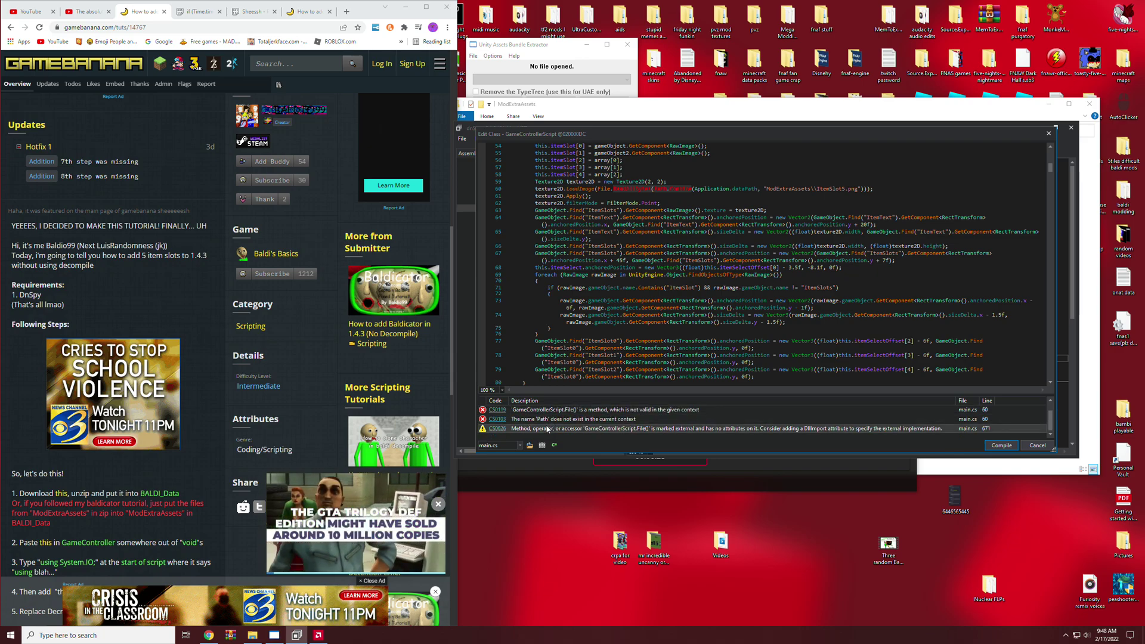
{"action": "double_click", "coordinate": [699, 430]}
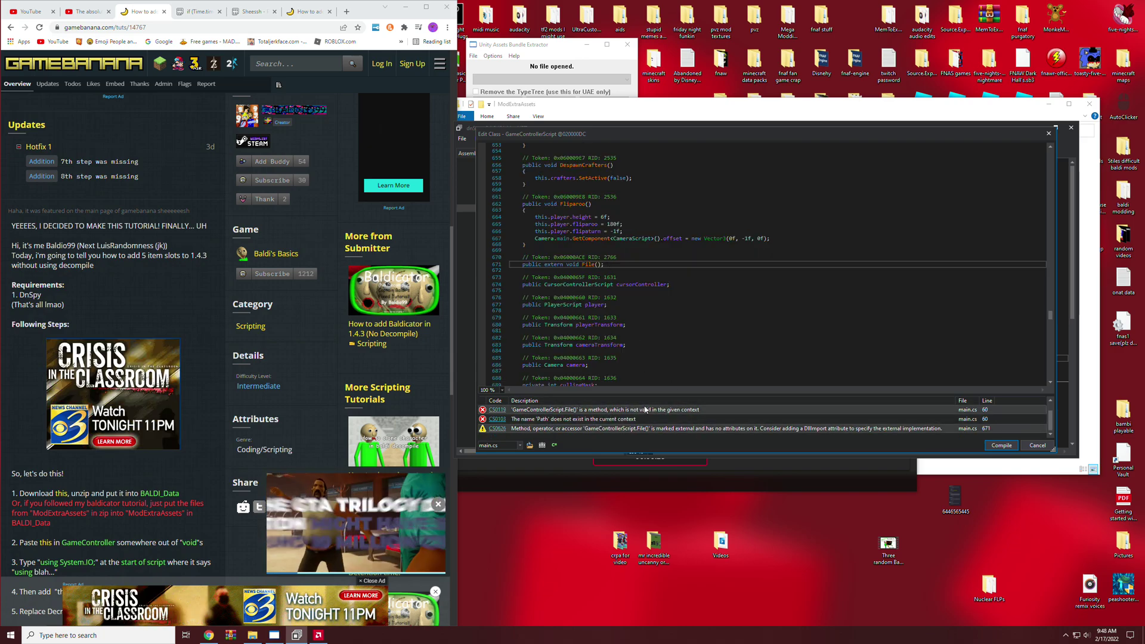
{"action": "double_click", "coordinate": [739, 420]}
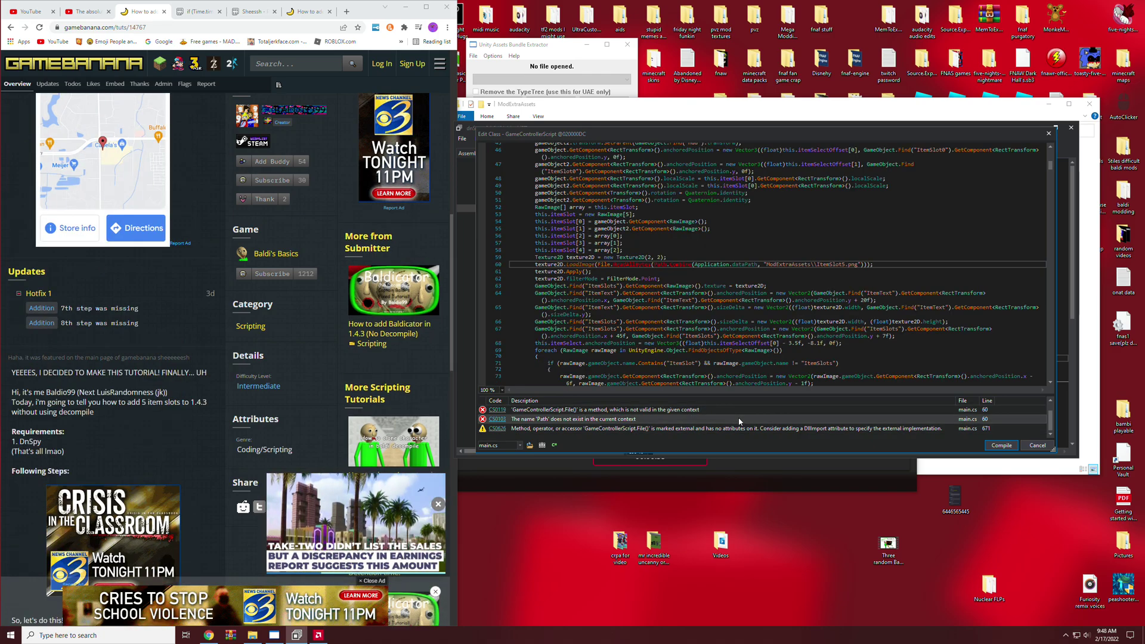
{"action": "left_click", "coordinate": [1001, 445]}
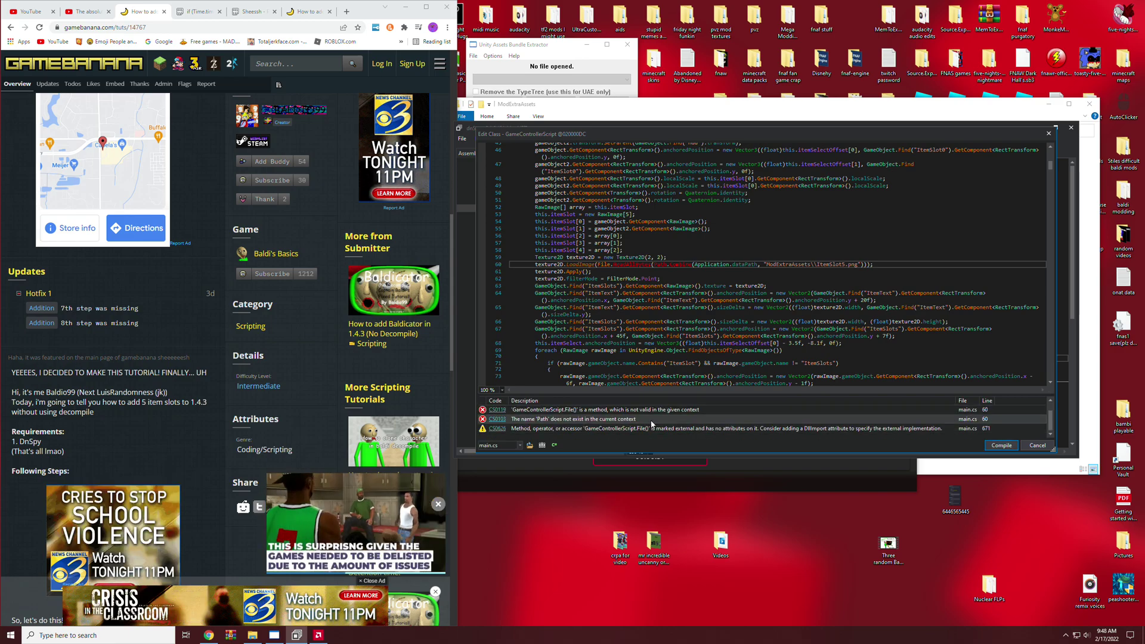
{"action": "left_click", "coordinate": [1001, 445]}
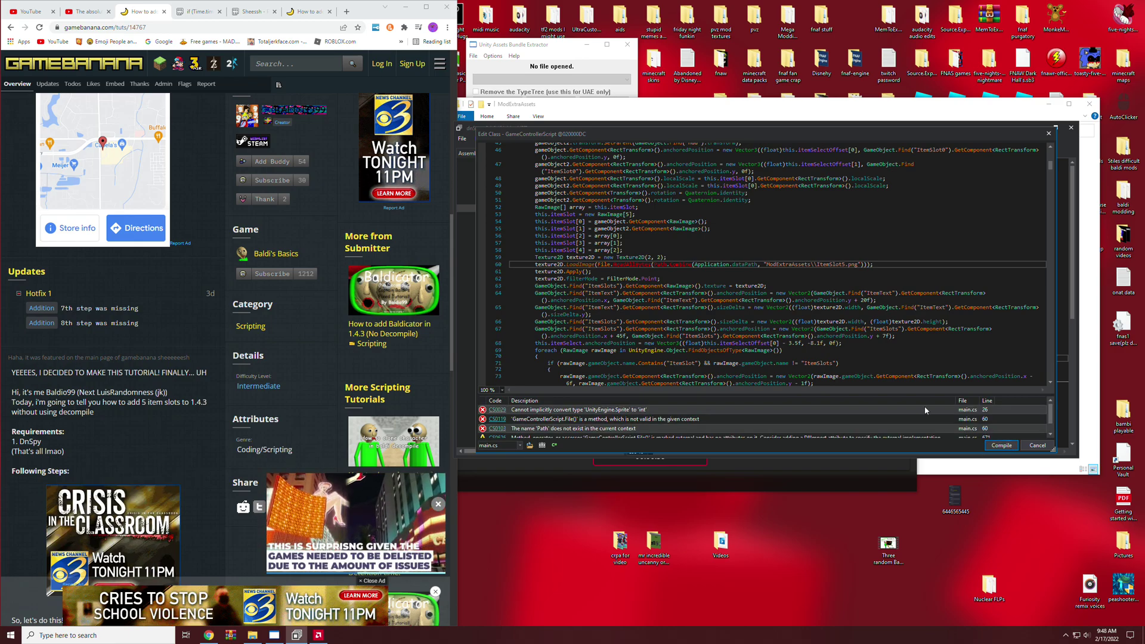
Review the Sprite-to-int and missing Path errors, then select the texture-loading line
{"action": "left_click", "coordinate": [614, 418]}
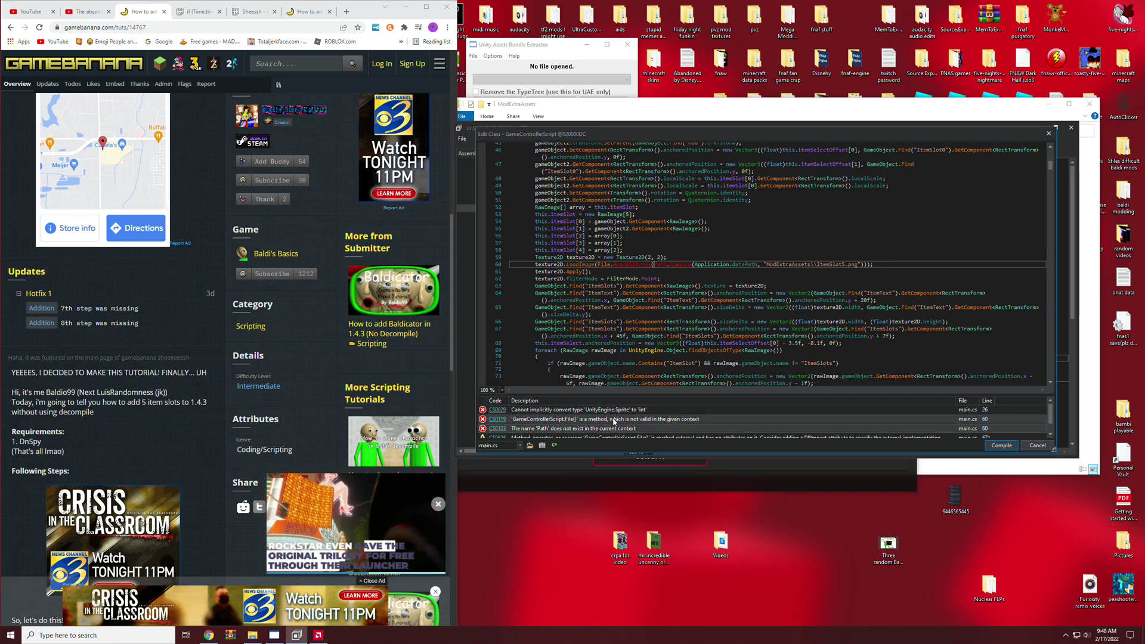
{"action": "double_click", "coordinate": [612, 411]}
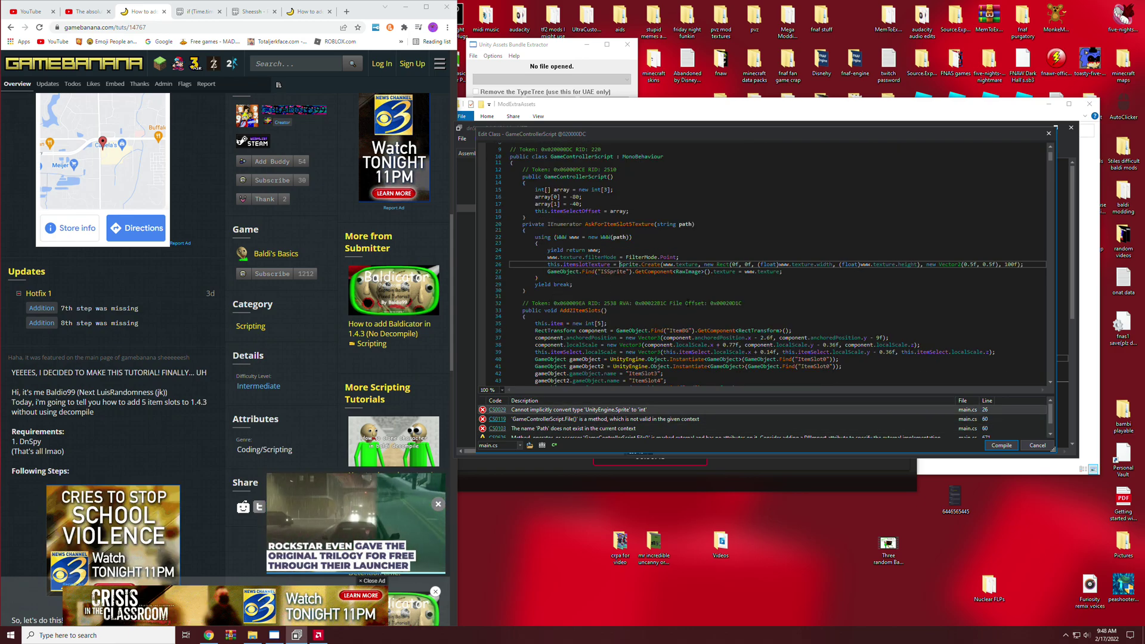
{"action": "double_click", "coordinate": [618, 428]}
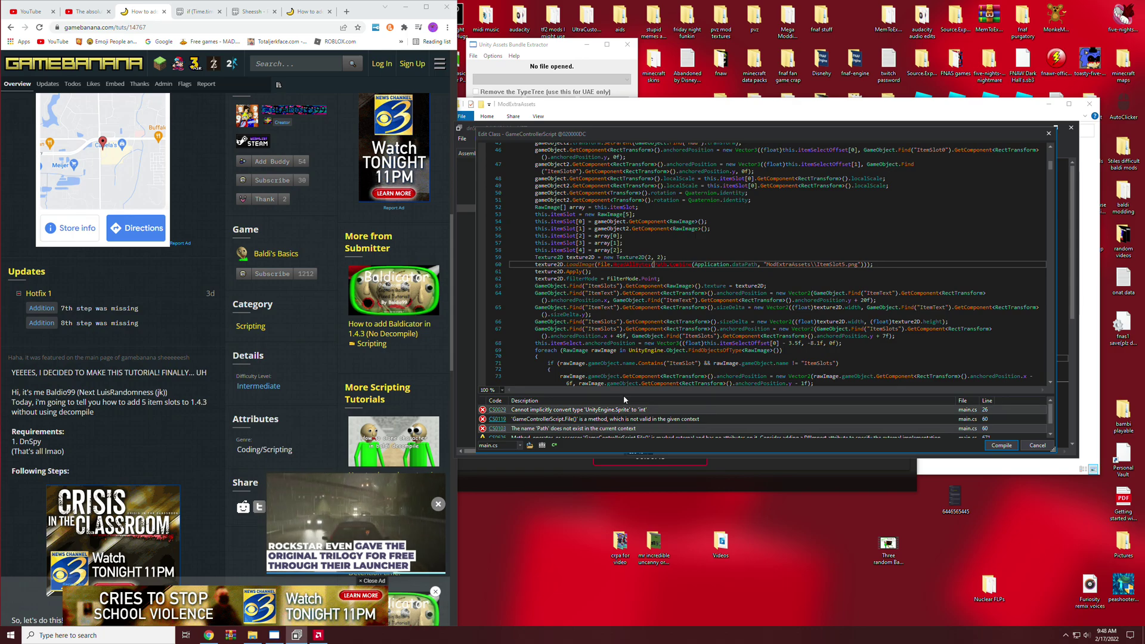
{"action": "triple_click", "coordinate": [669, 265]}
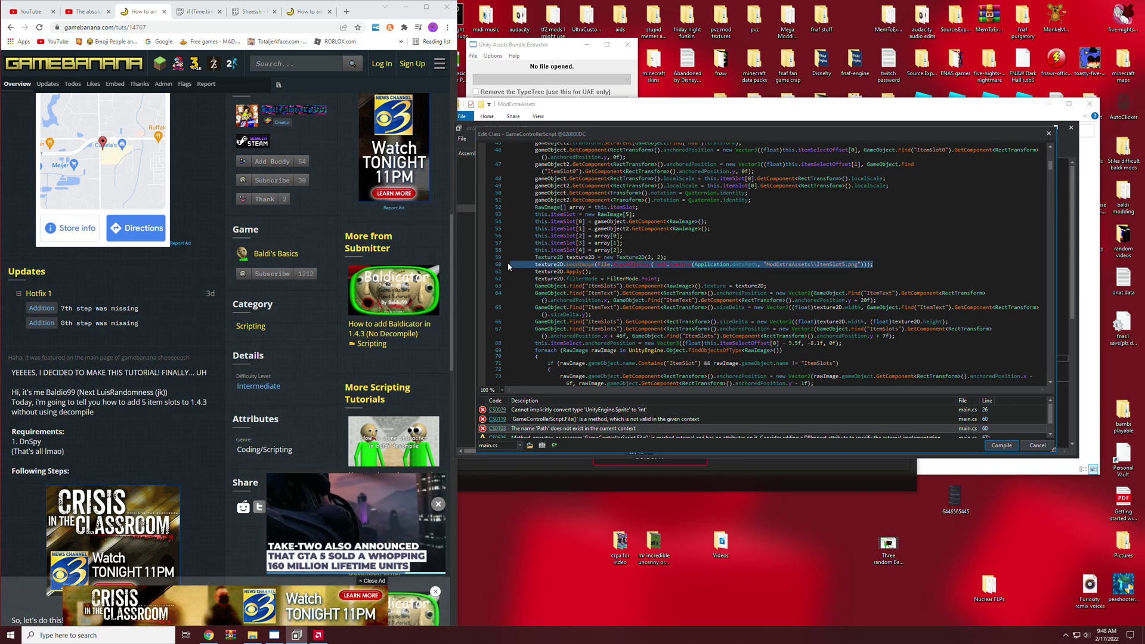
{"action": "left_click", "coordinate": [877, 264]}
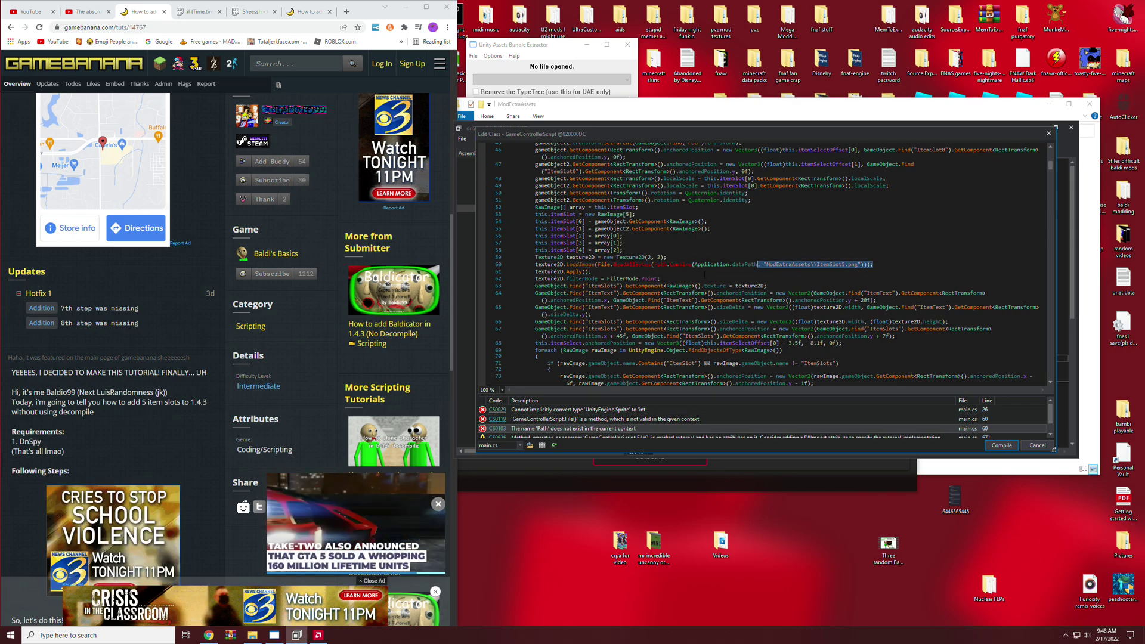
{"action": "triple_click", "coordinate": [877, 265]}
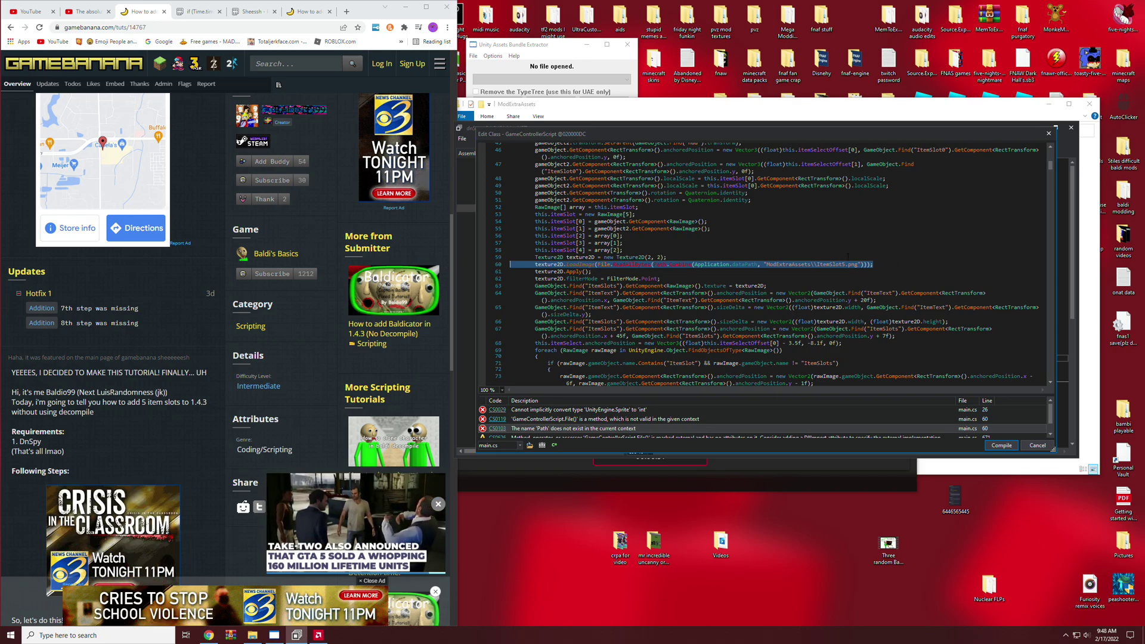
{"action": "scroll", "coordinate": [761, 268], "scroll_direction": "up", "scroll_amount": 10}
{"action": "scroll", "coordinate": [761, 268], "scroll_direction": "down", "scroll_amount": 10}
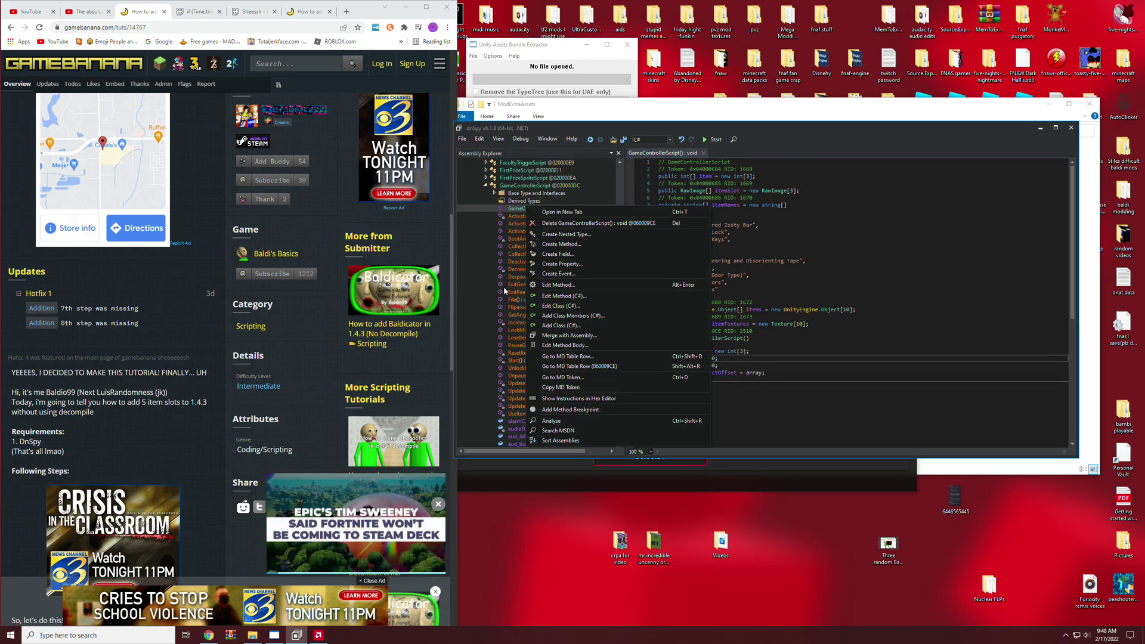
Delete the File() method from GameControllerScript
{"action": "left_click", "coordinate": [517, 299]}
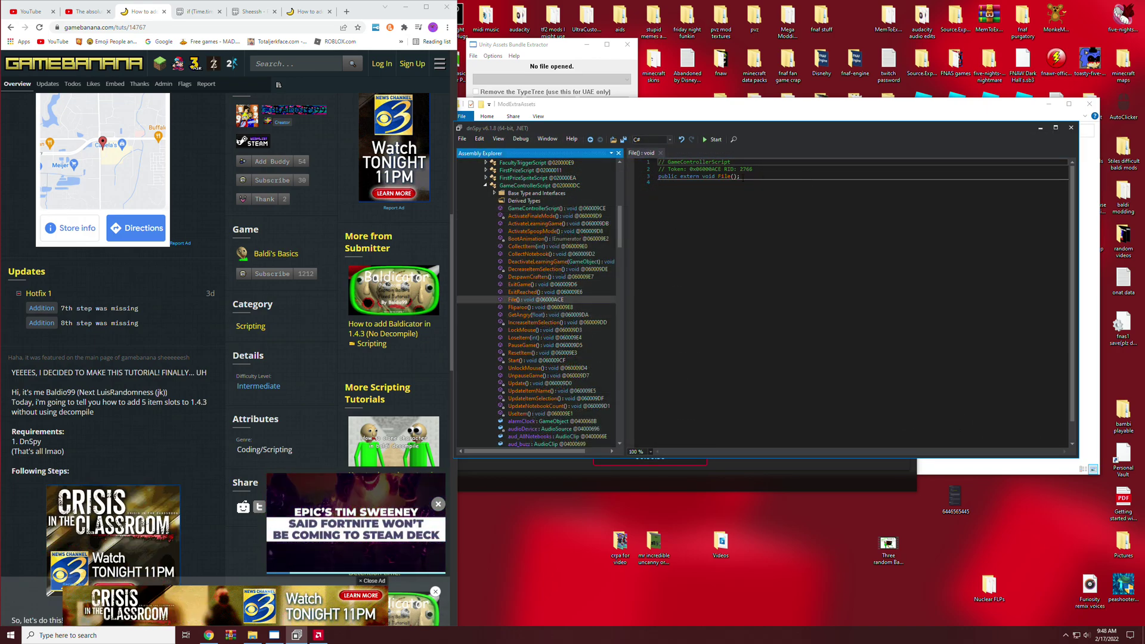
{"action": "right_click", "coordinate": [529, 304]}
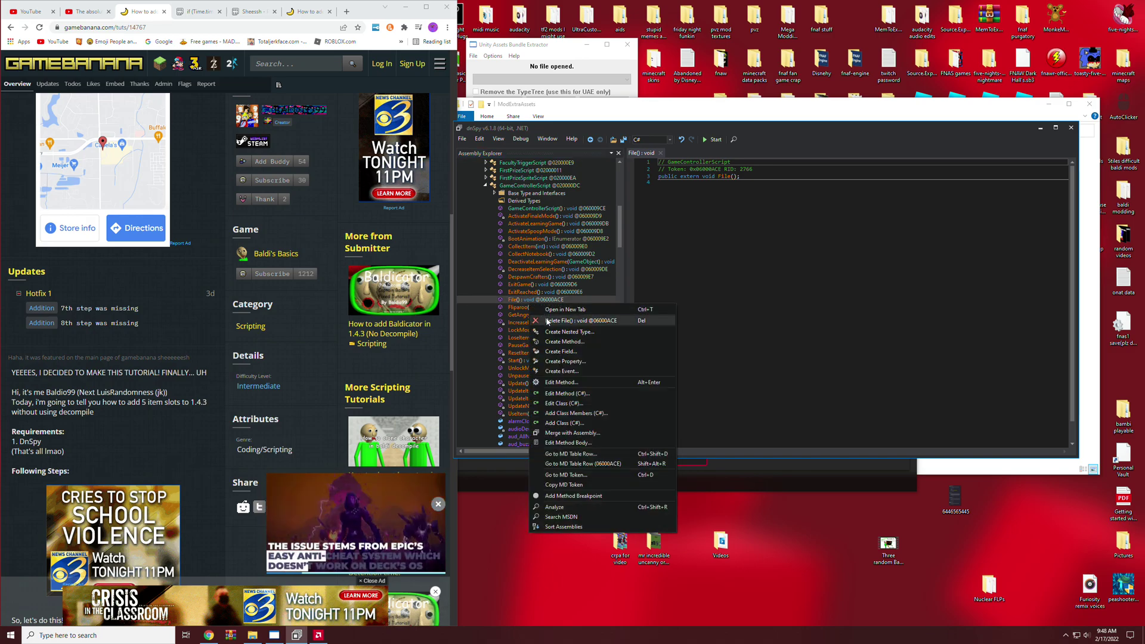
{"action": "left_click", "coordinate": [547, 322]}
{"action": "left_click", "coordinate": [841, 300]}
Begin creating a new field in the GameControllerScript class
{"action": "left_click", "coordinate": [507, 186]}
{"action": "right_click", "coordinate": [507, 186]}
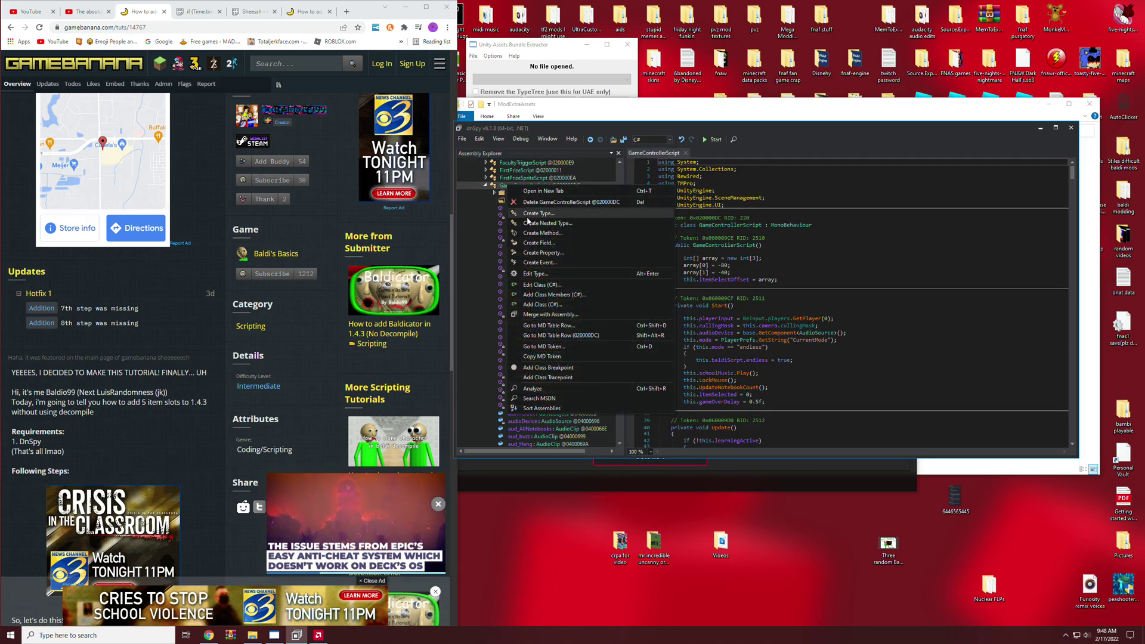
{"action": "left_click", "coordinate": [528, 243]}
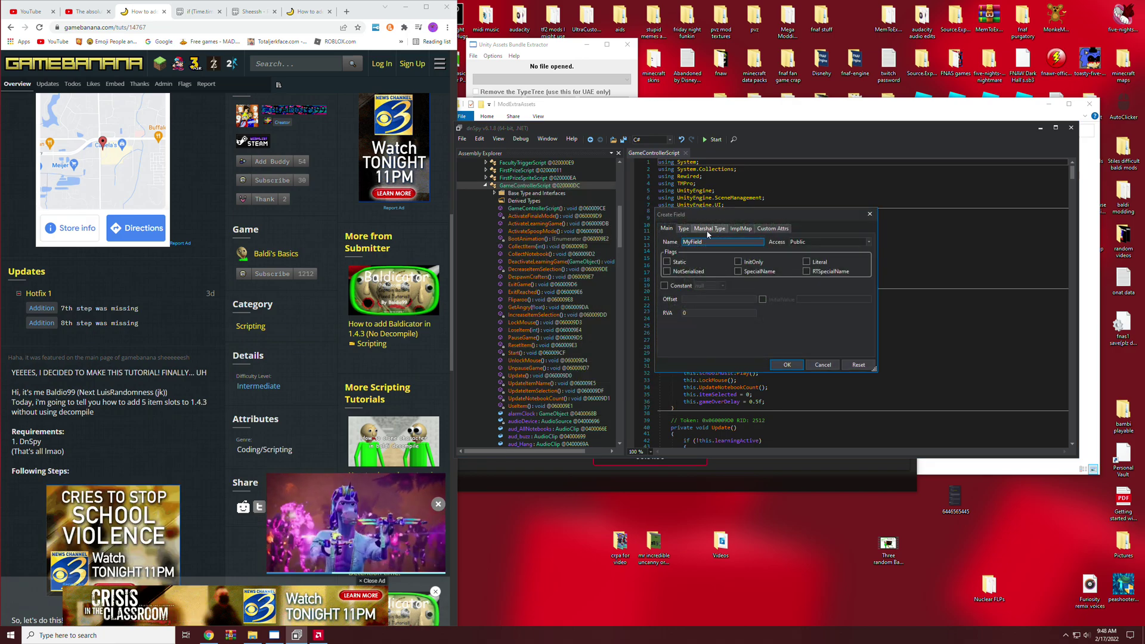
{"action": "type", "text": "Fil"}
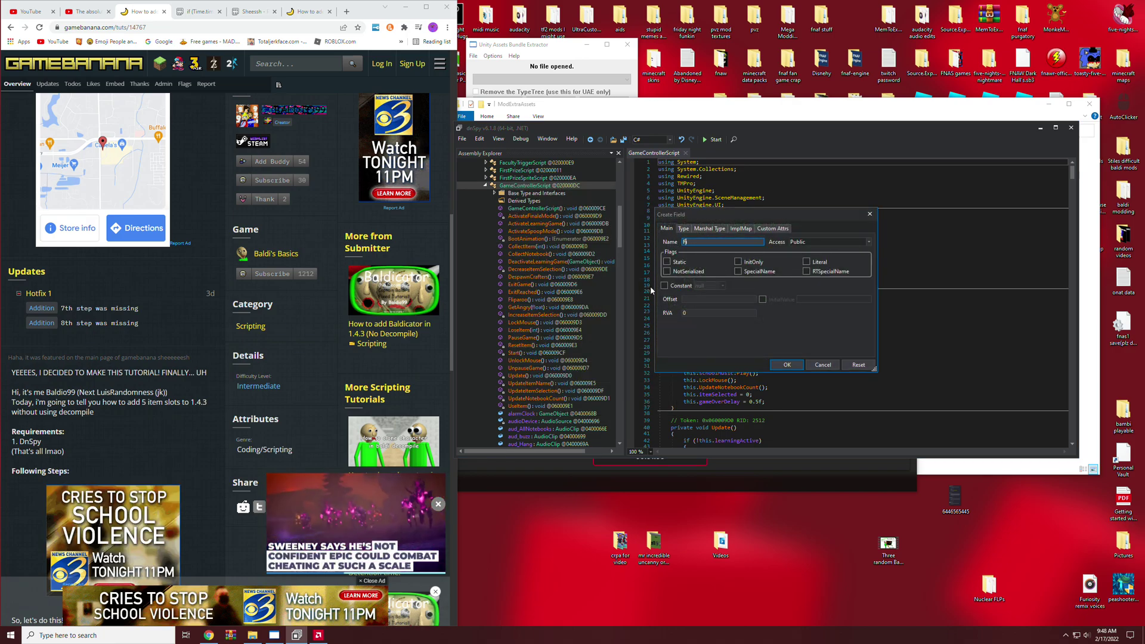
Confirm the File field and reopen GameControllerScript in the C# class editor
{"action": "left_click", "coordinate": [786, 364]}
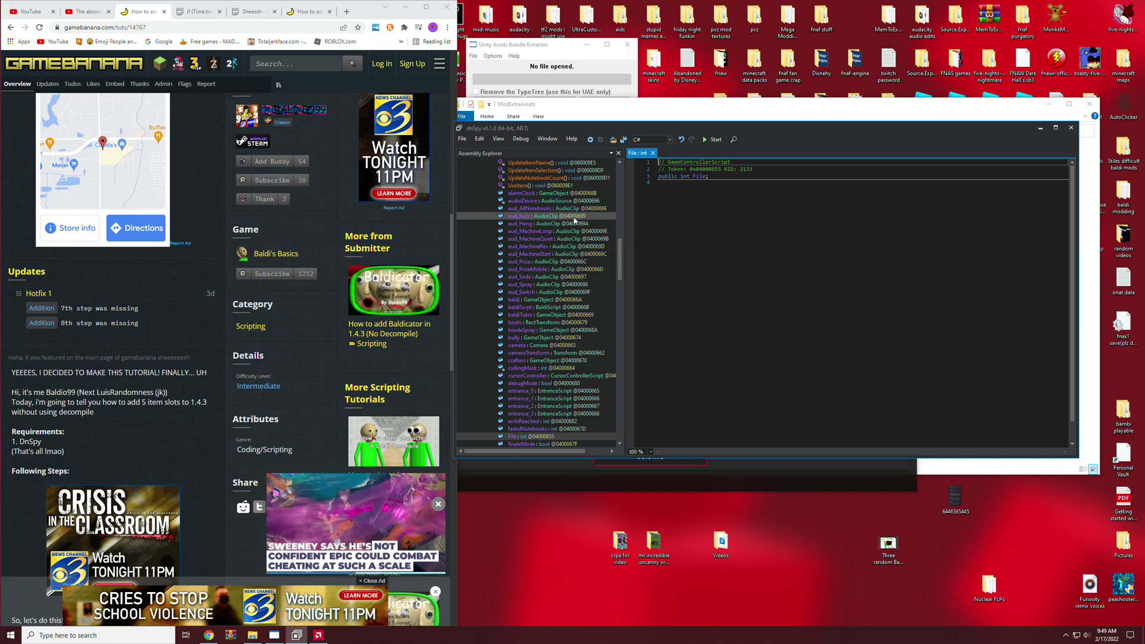
{"action": "left_click", "coordinate": [536, 276]}
{"action": "left_click", "coordinate": [548, 277]}
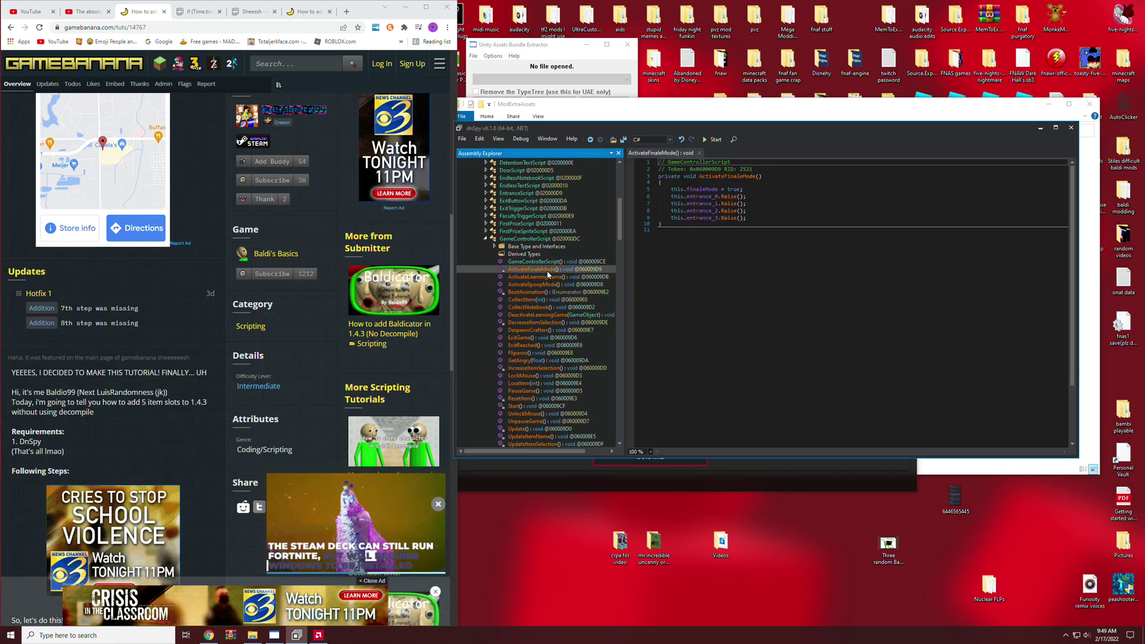
{"action": "right_click", "coordinate": [820, 349]}
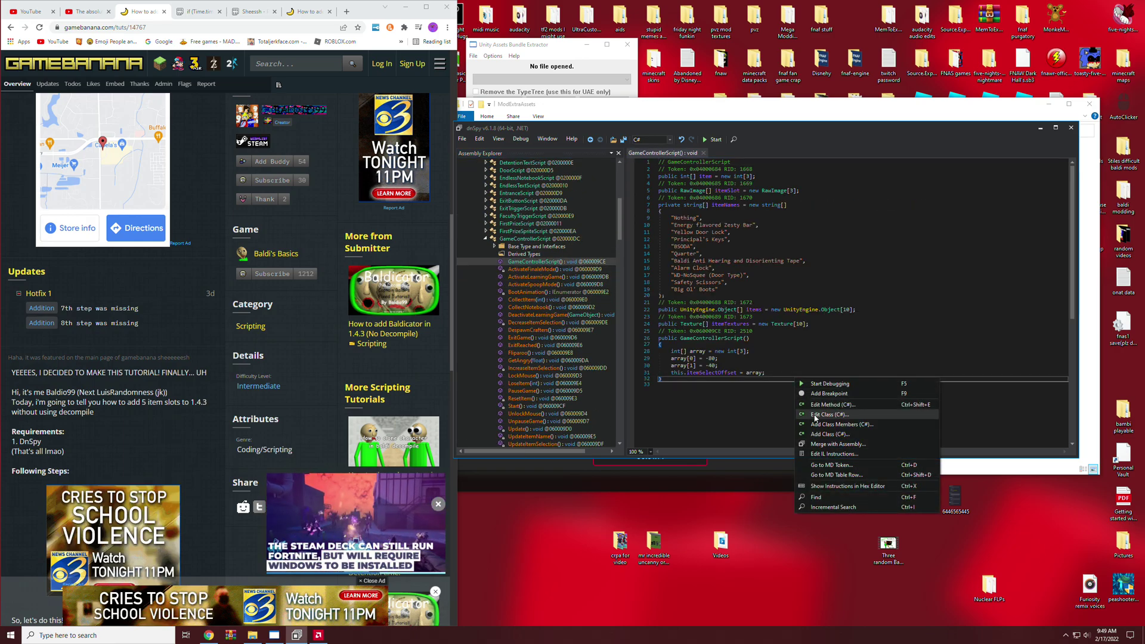
{"action": "left_click", "coordinate": [850, 411]}
Paste the item-slot code on a new line, compile twice, and select the texture-loading line
{"action": "key", "text": "Return"}
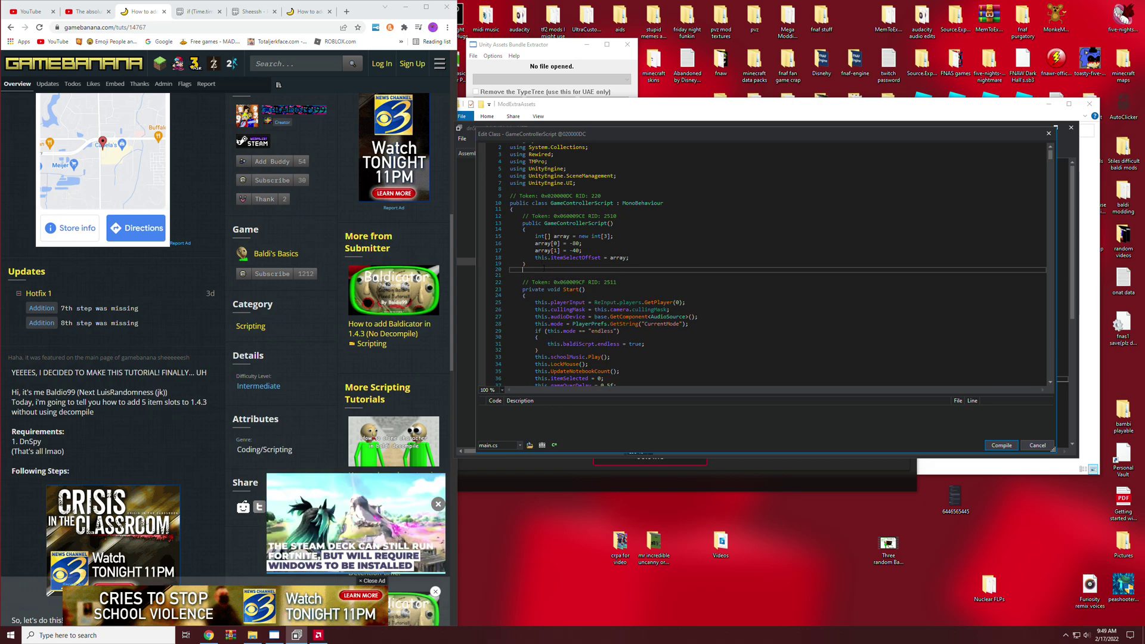
{"action": "key", "text": "ctrl+v"}
{"action": "left_click", "coordinate": [1001, 445]}
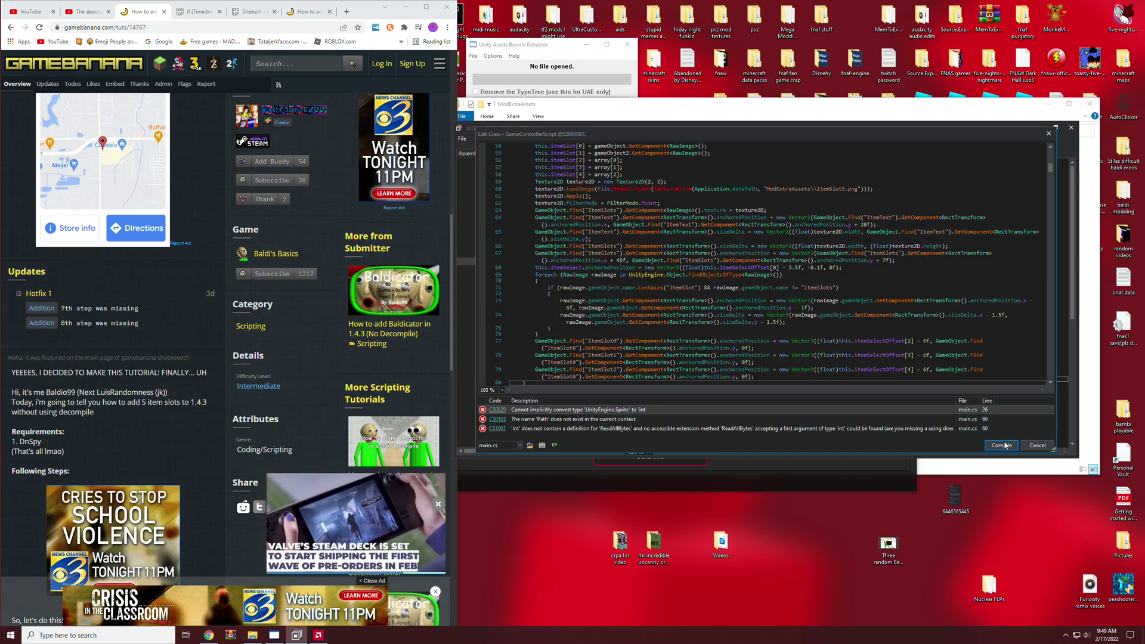
{"action": "left_click", "coordinate": [1001, 444]}
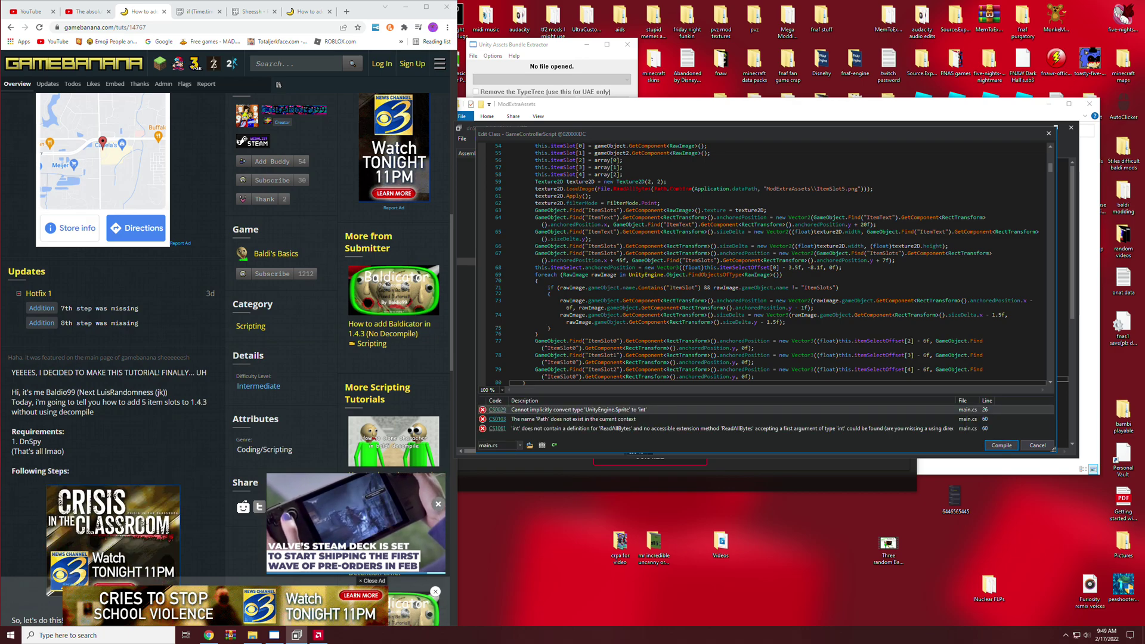
{"action": "left_click_drag", "start_coordinate": [606, 189], "coordinate": [874, 188]}
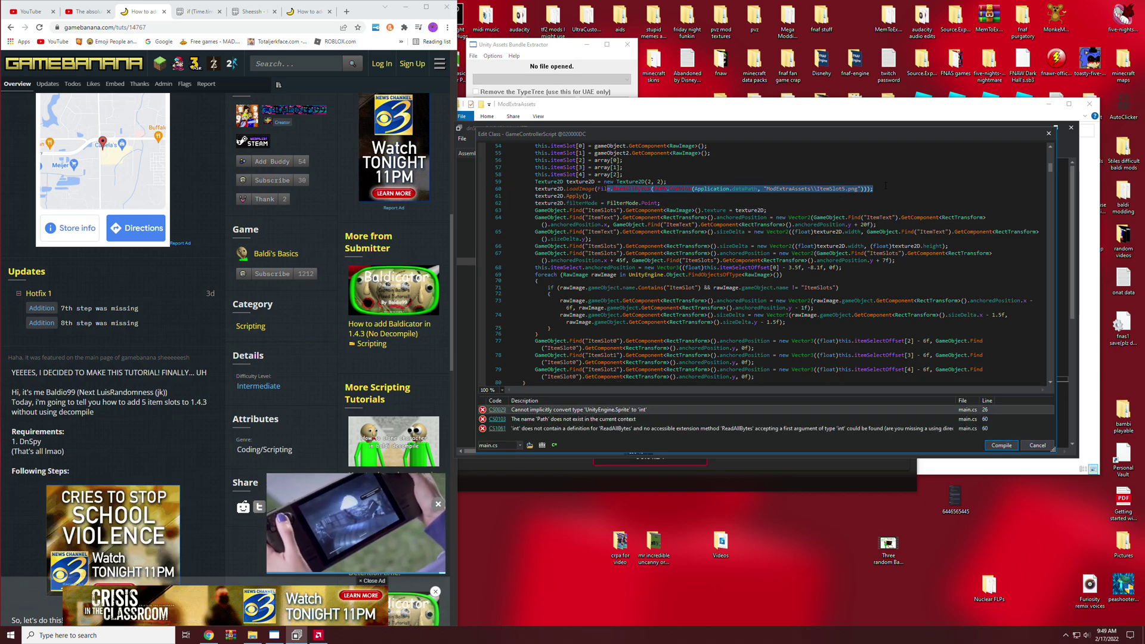
{"action": "left_click_drag", "start_coordinate": [607, 189], "coordinate": [535, 190]}
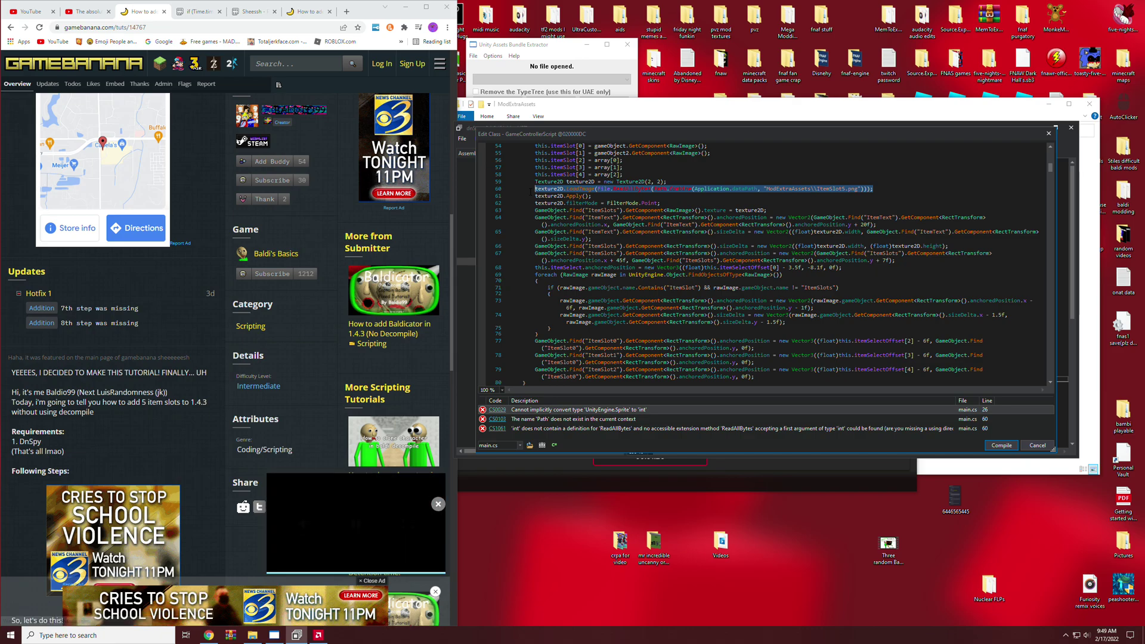
{"action": "scroll", "coordinate": [760, 269], "scroll_direction": "up", "scroll_amount": 3}
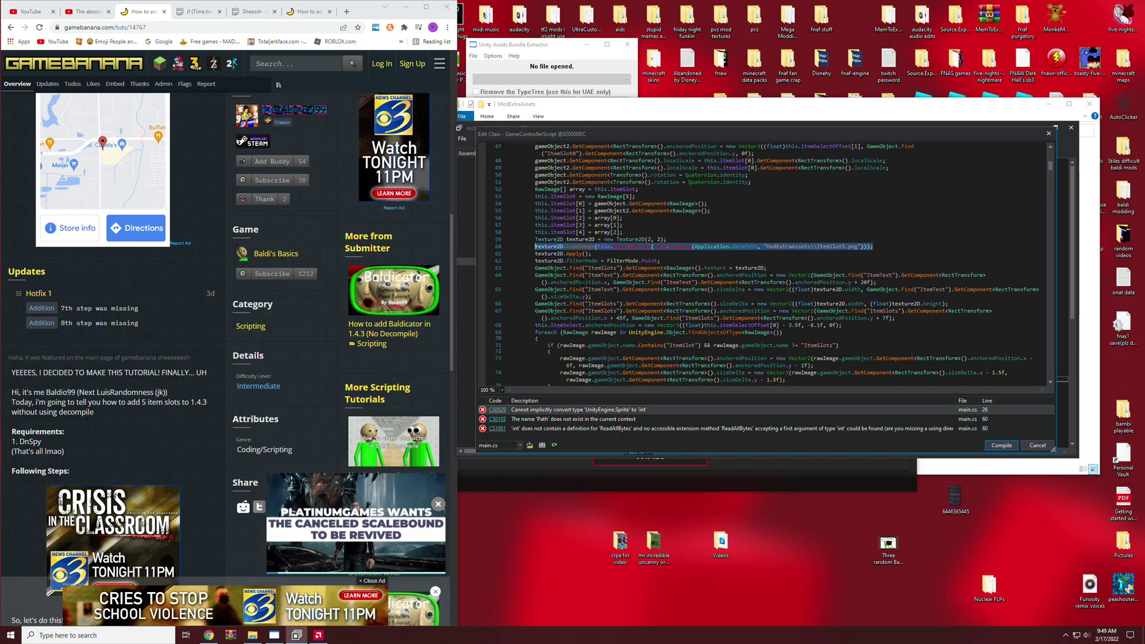